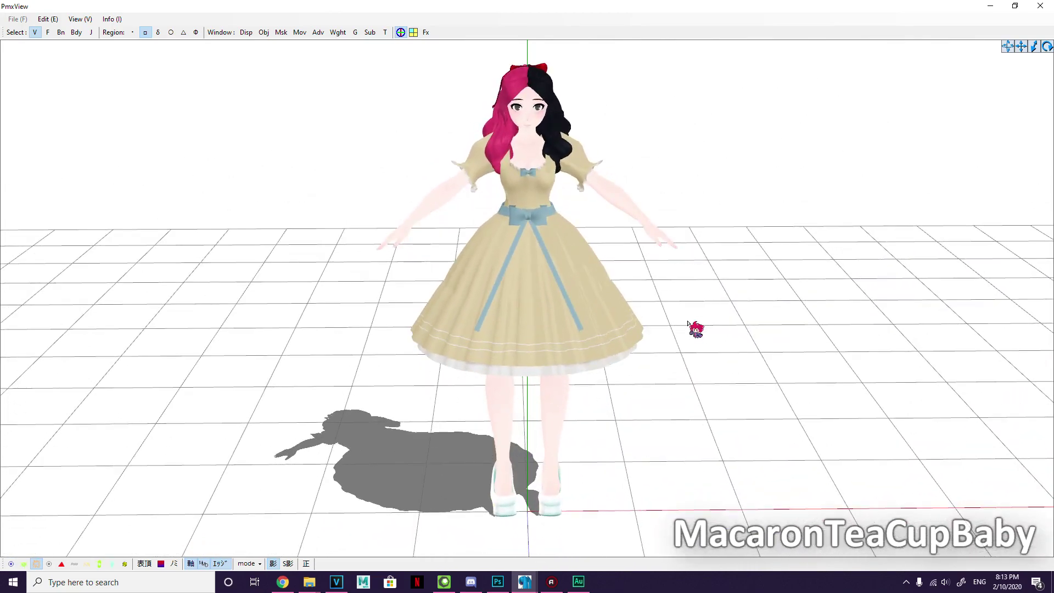
- Check the posed model from all sides in Transform View, then leave the preview
left_click(399, 32)
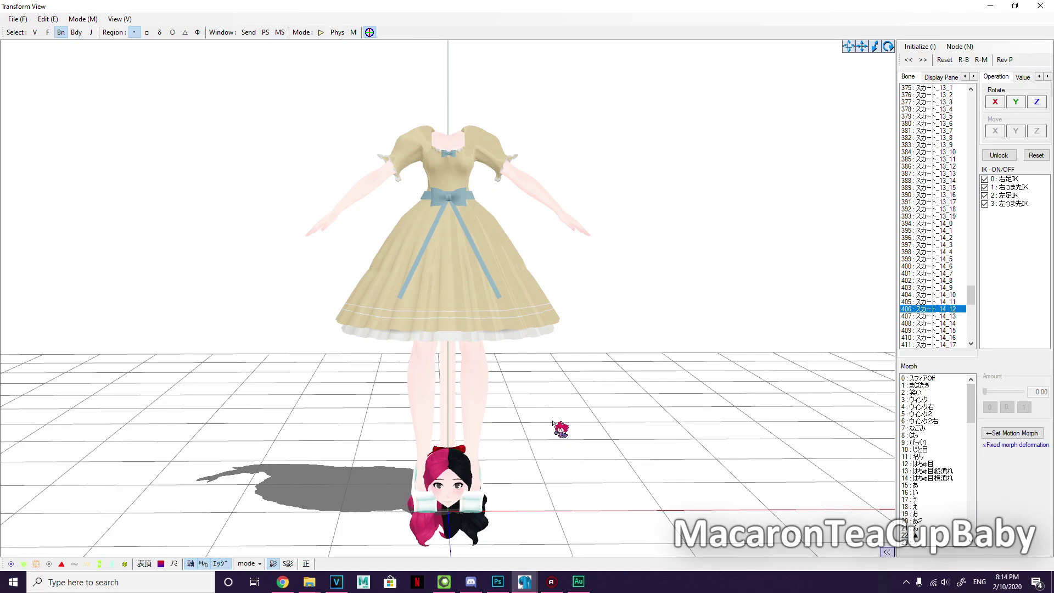
mouse_move(554, 425)
right_mouse_down()
mouse_move(593, 441)
mouse_move(510, 437)
mouse_move(601, 441)
mouse_move(569, 441)
right_mouse_up()
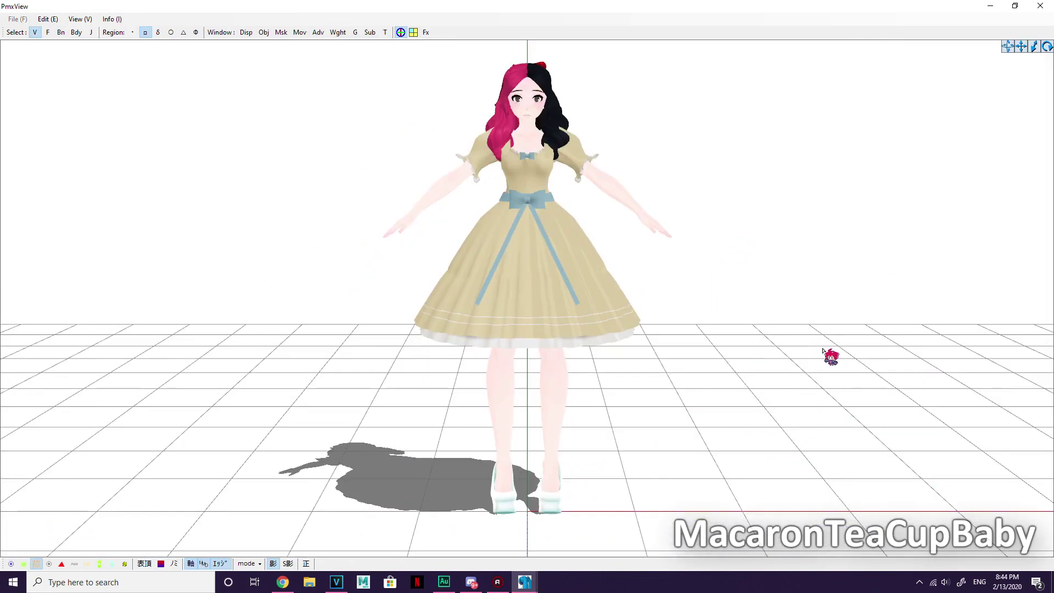
mouse_move(812, 382)
right_mouse_down()
mouse_move(824, 381)
mouse_move(803, 381)
right_mouse_up()
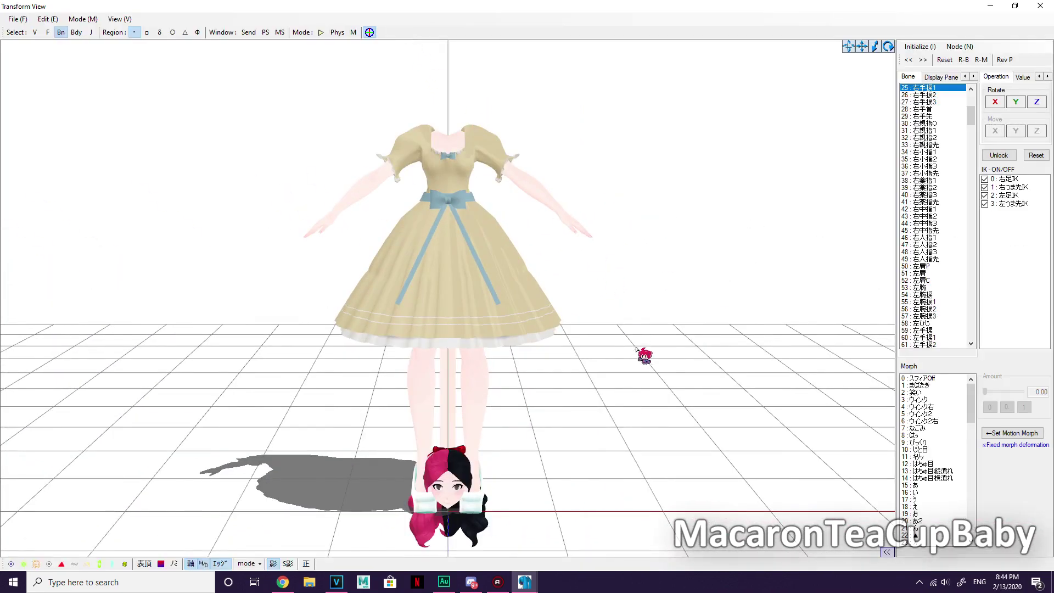
mouse_move(634, 309)
right_mouse_down()
mouse_move(679, 358)
mouse_move(699, 363)
mouse_move(524, 367)
mouse_move(683, 354)
mouse_move(651, 366)
mouse_move(540, 351)
mouse_move(605, 379)
mouse_move(634, 375)
mouse_move(623, 369)
mouse_move(650, 380)
mouse_move(640, 362)
right_mouse_up()
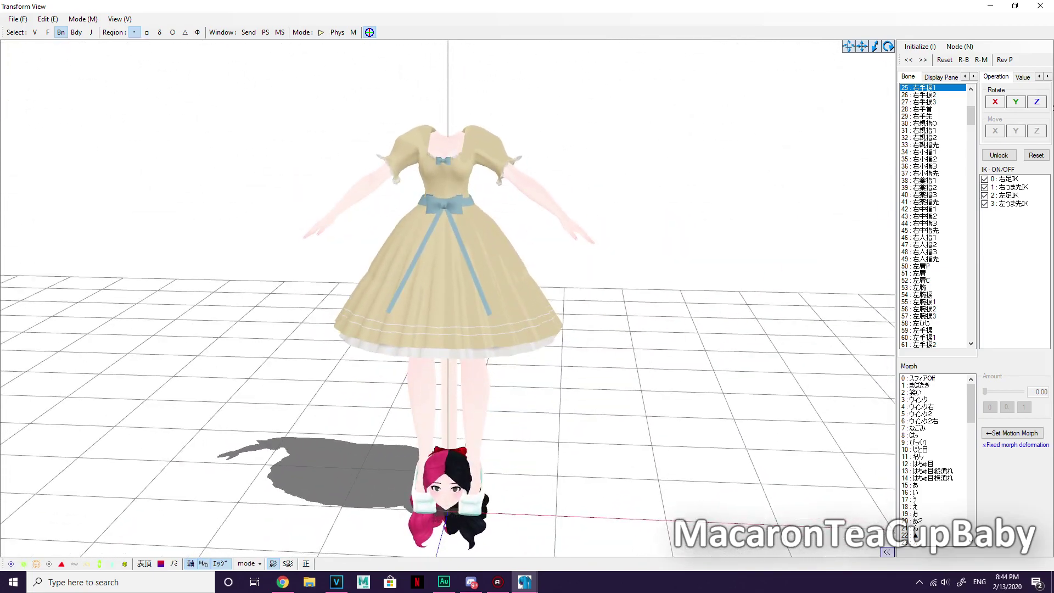
left_click(1041, 8)
- Reopen Transform View from the front and orbit to see the detached head, then close it
mouse_move(729, 383)
right_mouse_down()
mouse_move(705, 414)
mouse_move(686, 417)
right_mouse_up()
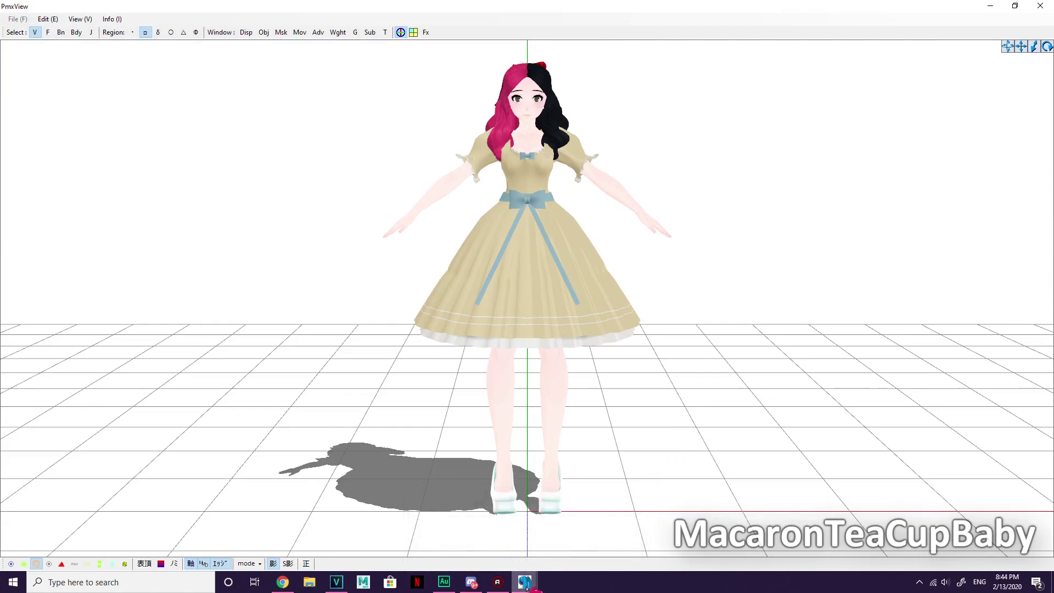
left_click(524, 583)
left_click(461, 536)
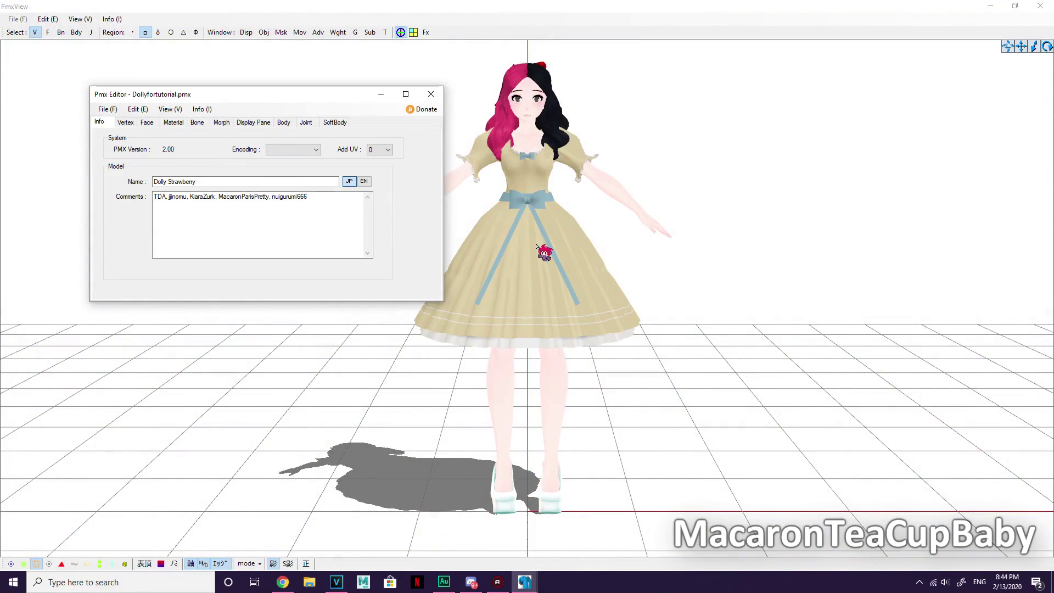
left_click(400, 32)
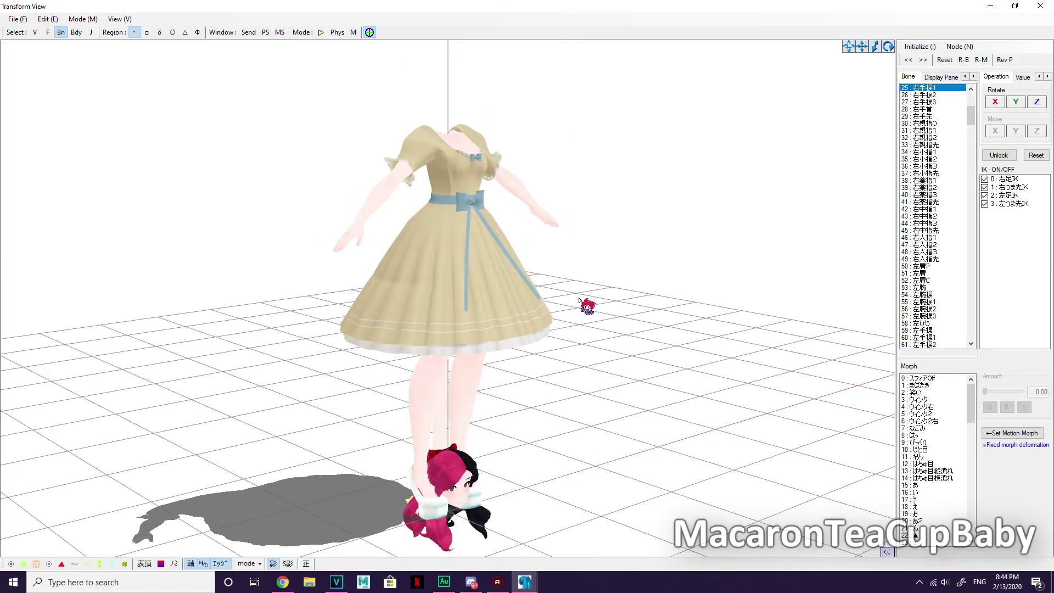
key("F1")
mouse_move(567, 340)
right_mouse_down()
mouse_move(560, 350)
mouse_move(606, 351)
mouse_move(584, 342)
right_mouse_up()
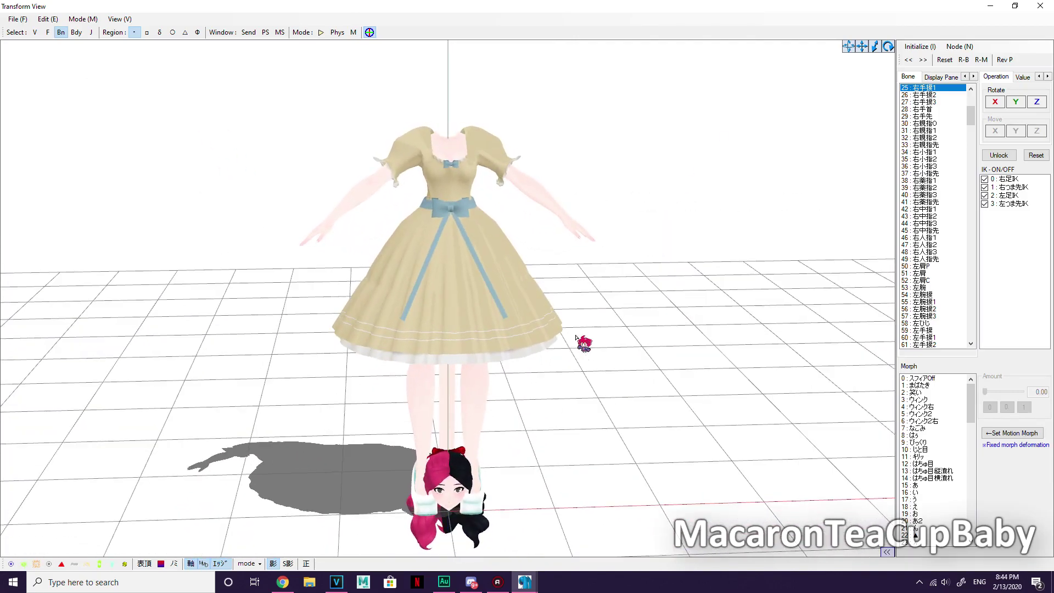
left_click(1042, 7)
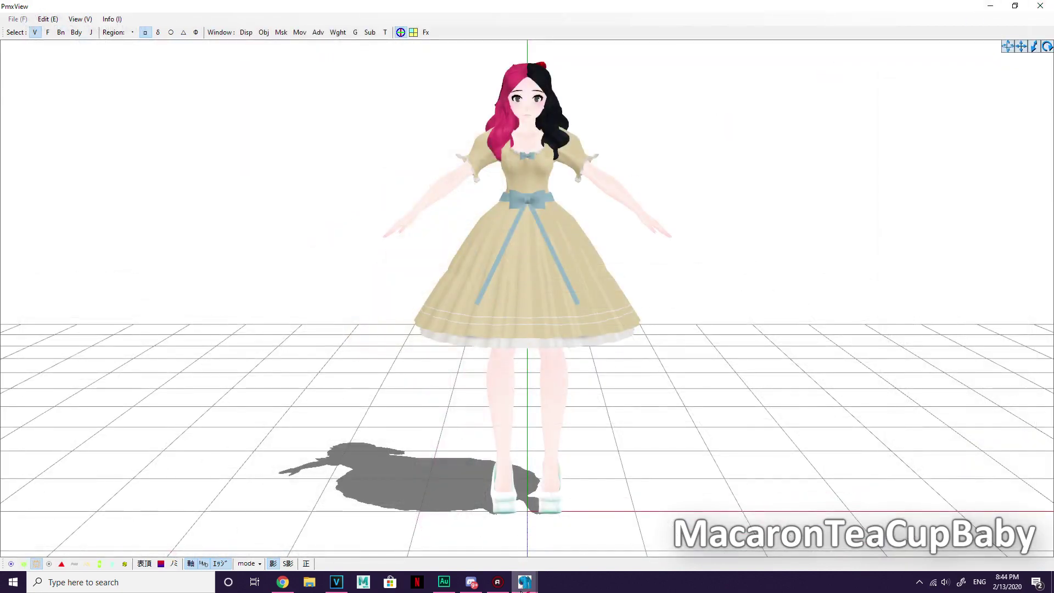
- In the Bone tab review 首, 頭 and 上半身2, ending on the head bone 頭 with parent 首
left_click(524, 582)
left_click(198, 122)
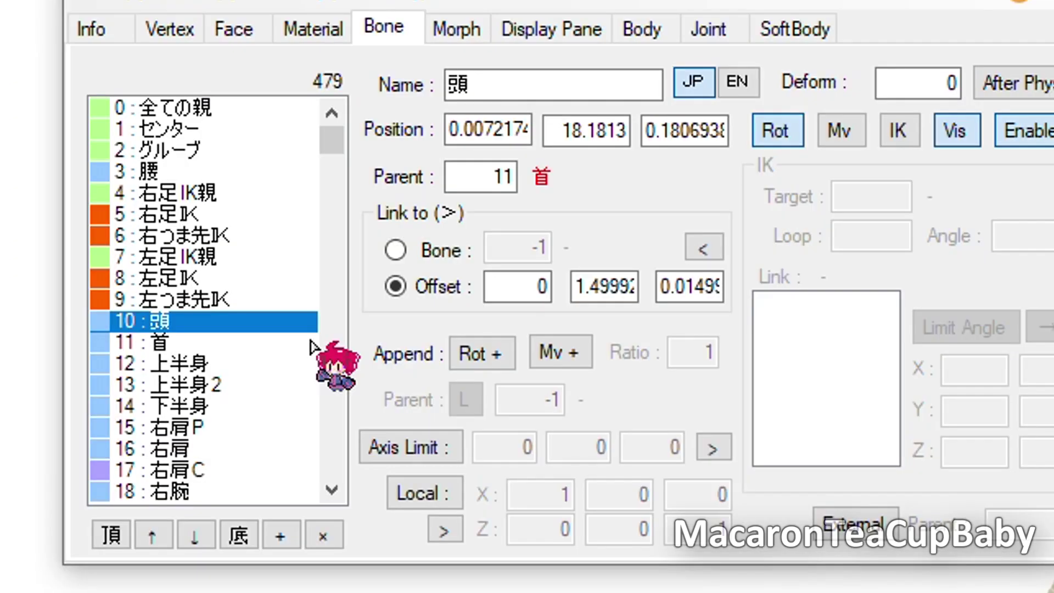
left_click(136, 227)
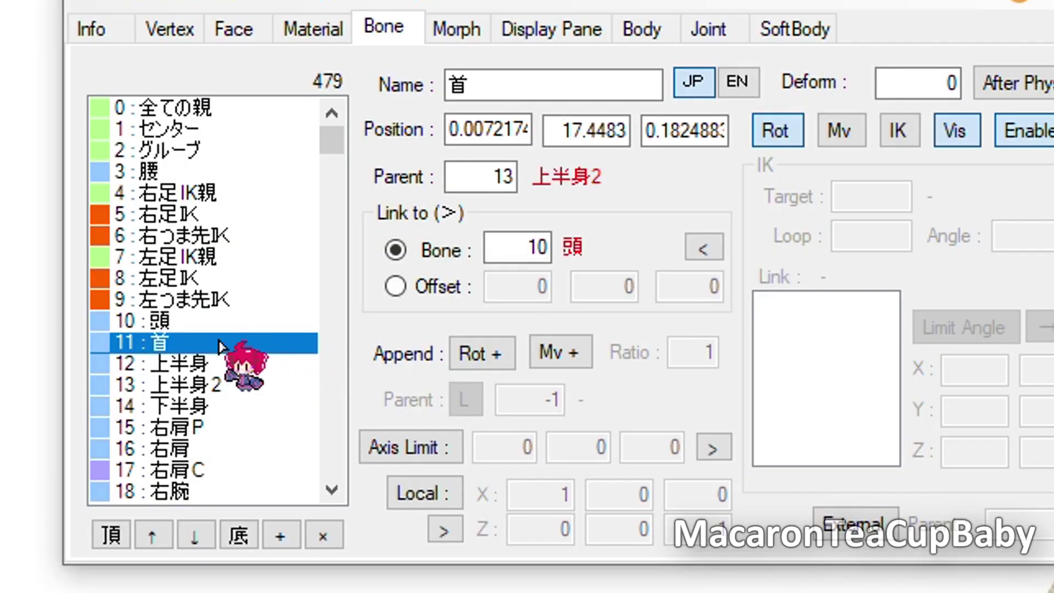
left_click(206, 321)
left_click(206, 343, "shift")
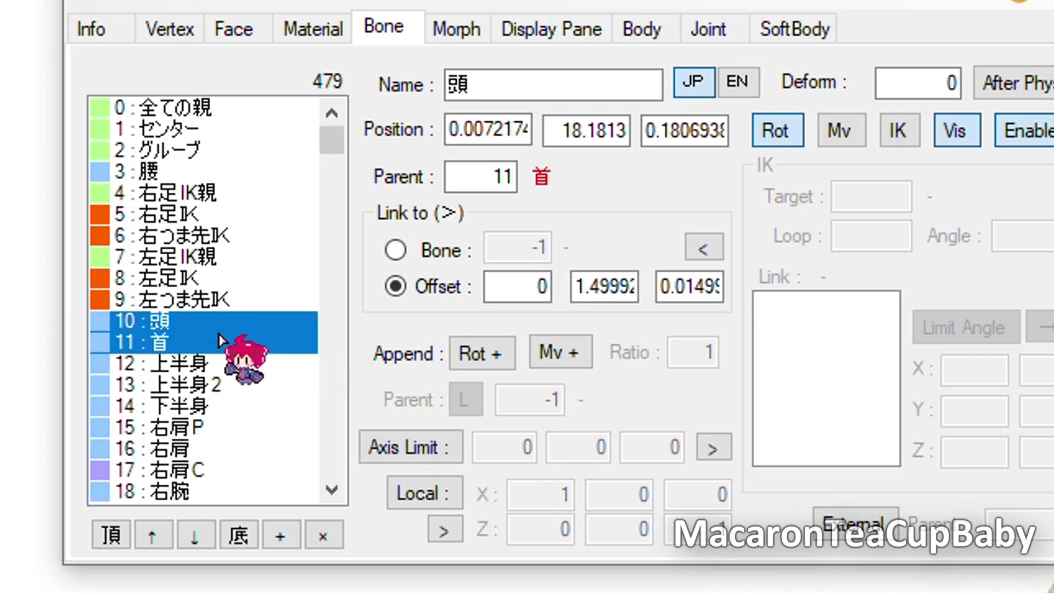
left_click(235, 385)
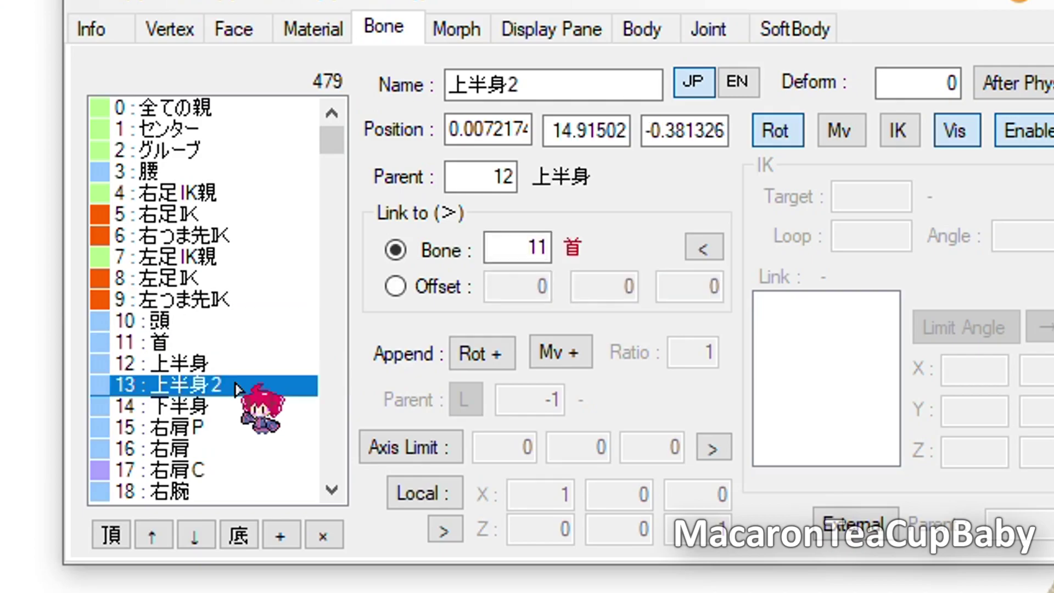
left_click(224, 323)
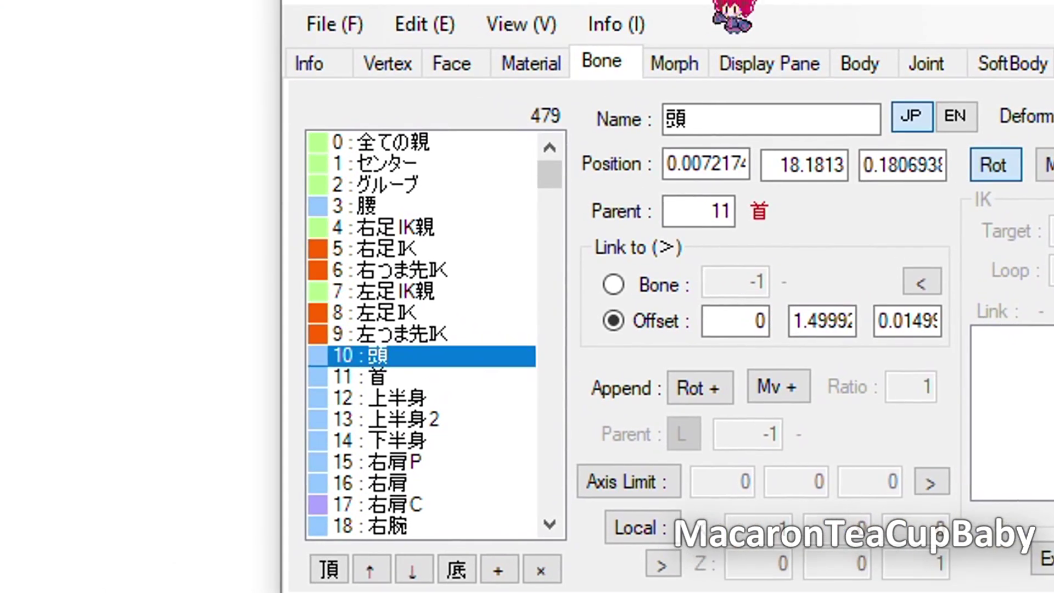
- Flip between the 首 and 頭 rows to compare the two bones' settings
left_click(210, 343)
key("Up")
key("Down")
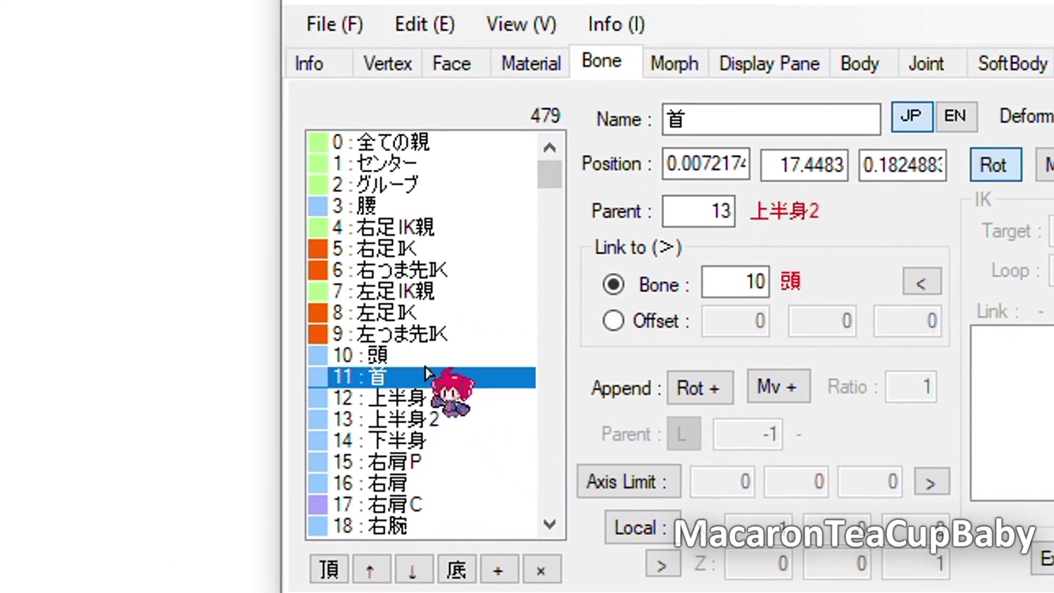
key("Up")
key("Down")
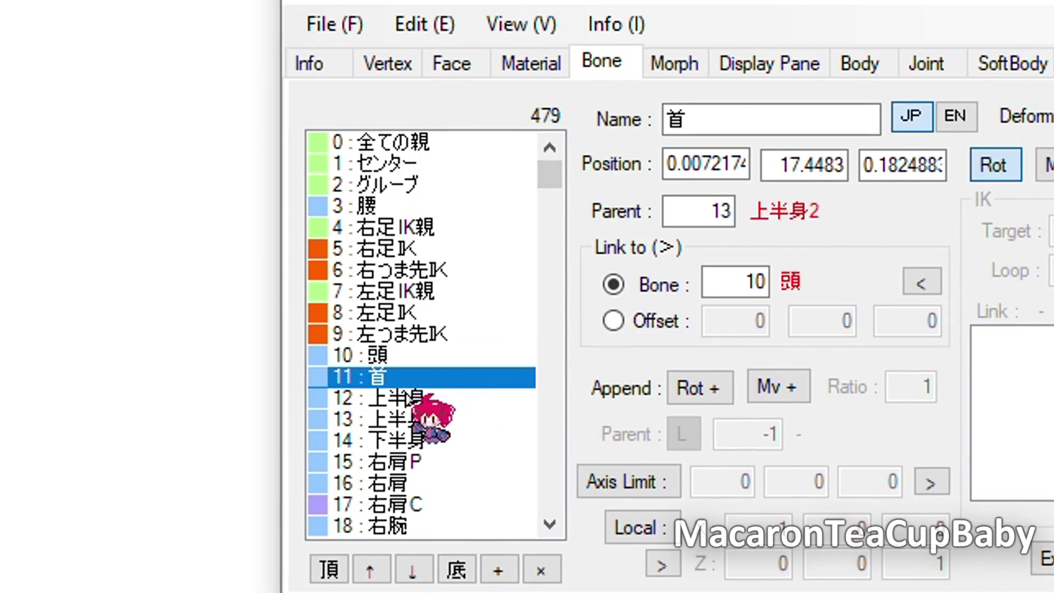
- Move the head bone 頭 below the neck bone 首 and select both together
left_click(400, 363)
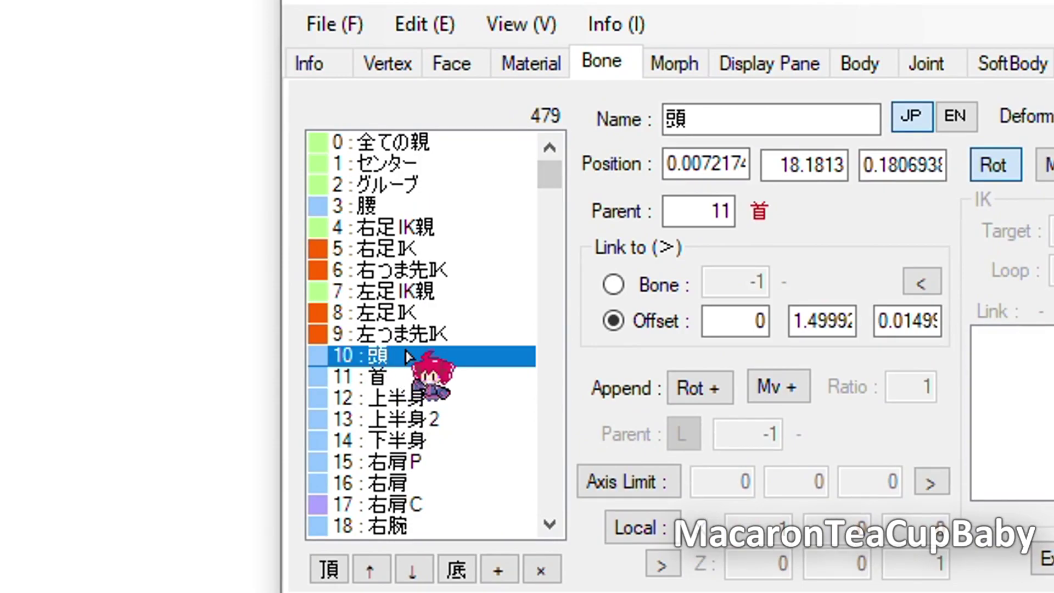
key("ctrl+Down")
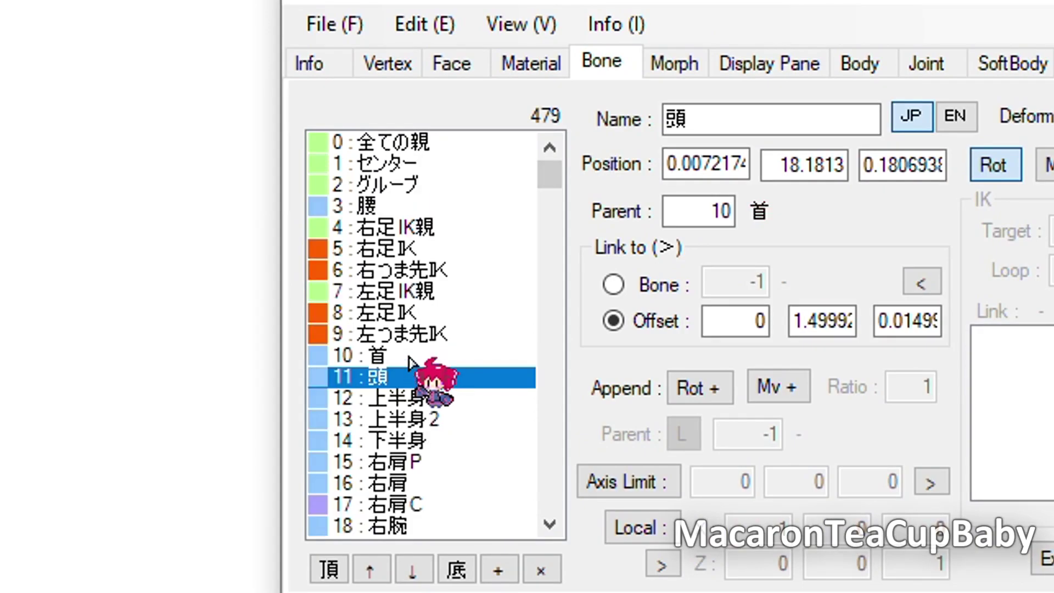
left_click(410, 360)
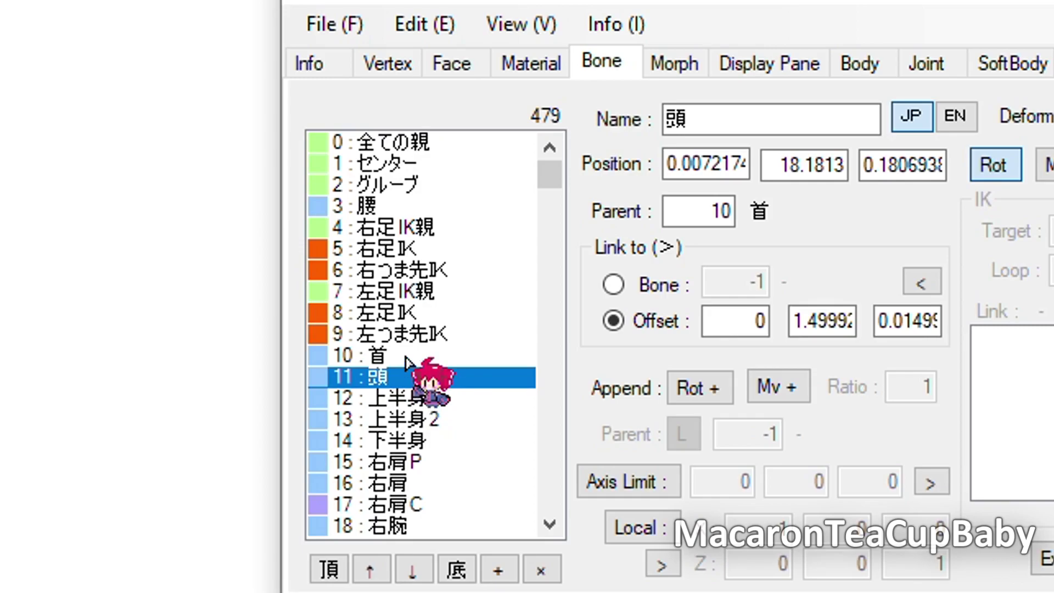
left_click(406, 358)
left_click(409, 376, "shift")
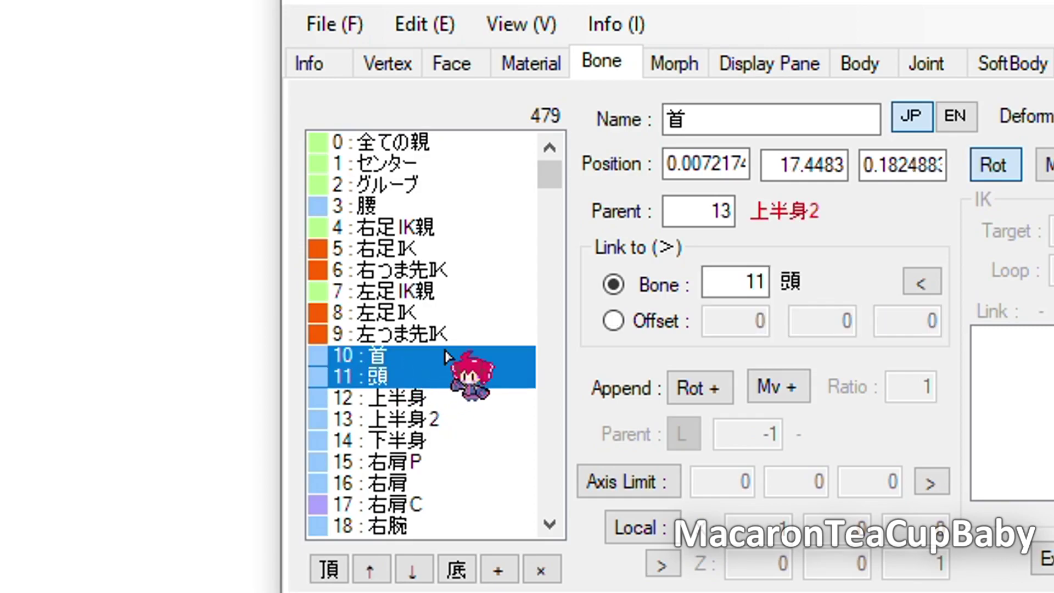
- Move the neck 首 and head 頭 bones down below 上半身2 in the bone order
left_click(450, 421)
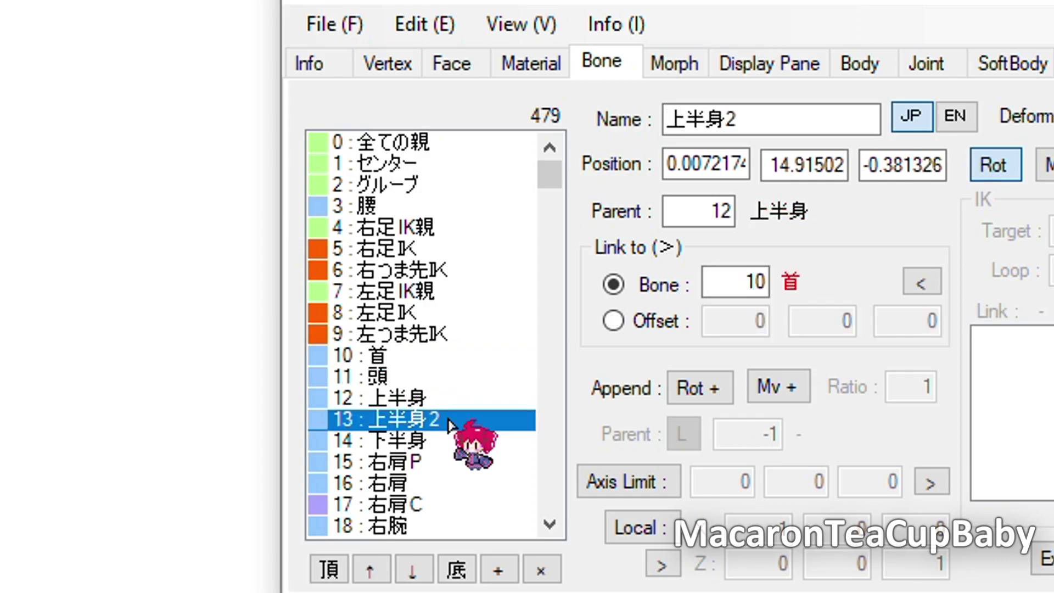
left_click(444, 356)
left_click(445, 377, "shift")
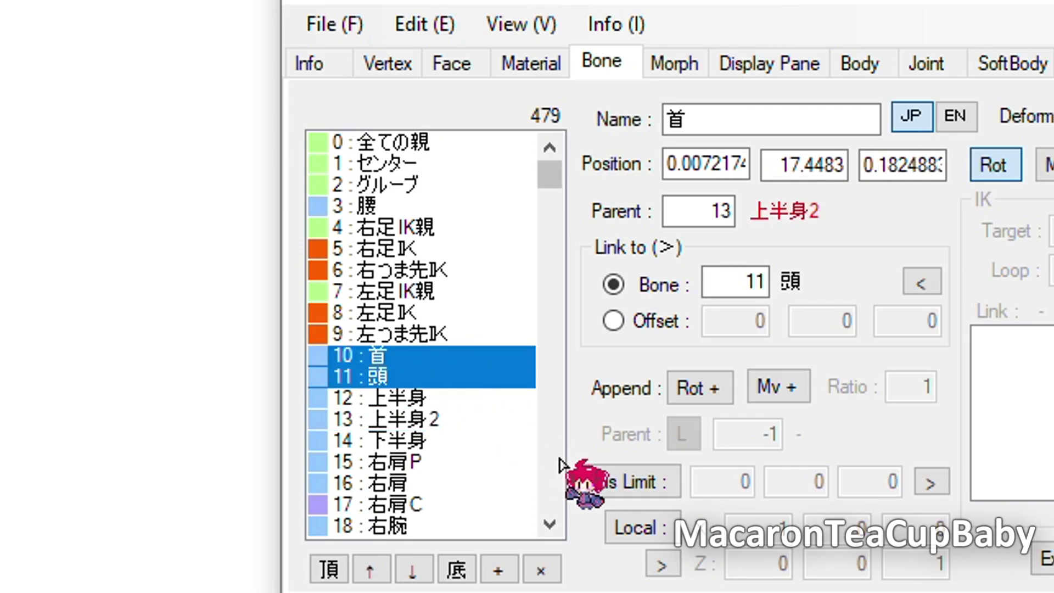
key("ctrl+Down")
key("ctrl+Down")
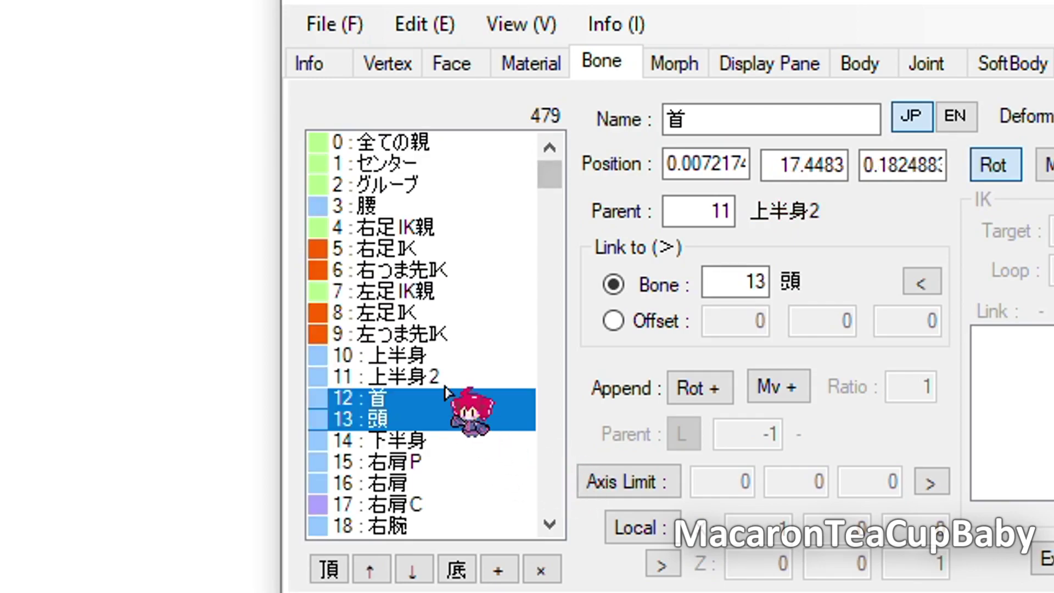
left_click(445, 377)
- Verify the new order around 上半身2, then orbit the model in Transform View
key("Down")
key("Down")
left_click(412, 376)
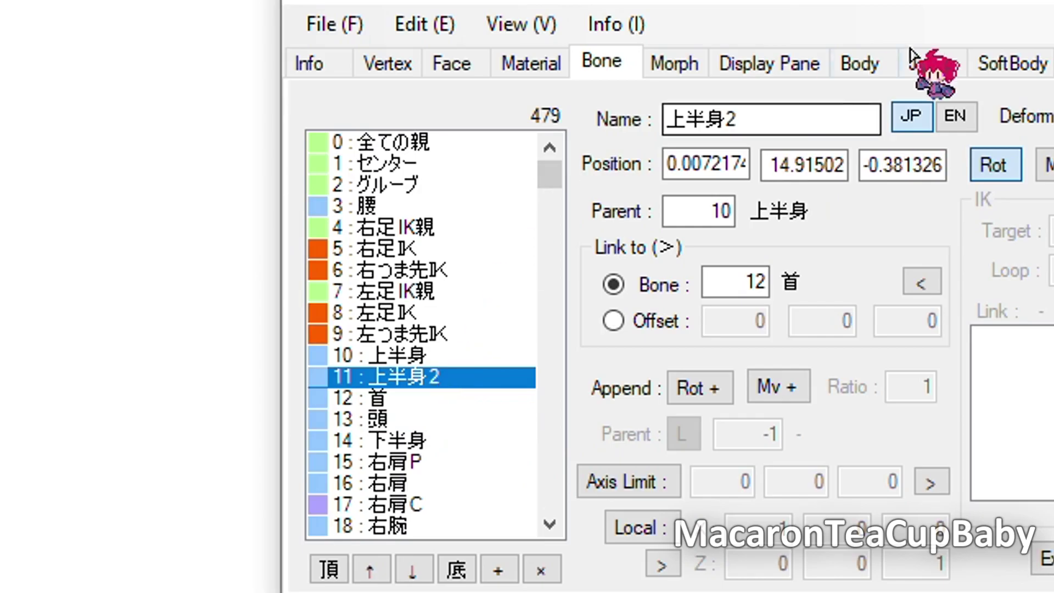
left_click(400, 32)
scroll(598, 363, "up", 3)
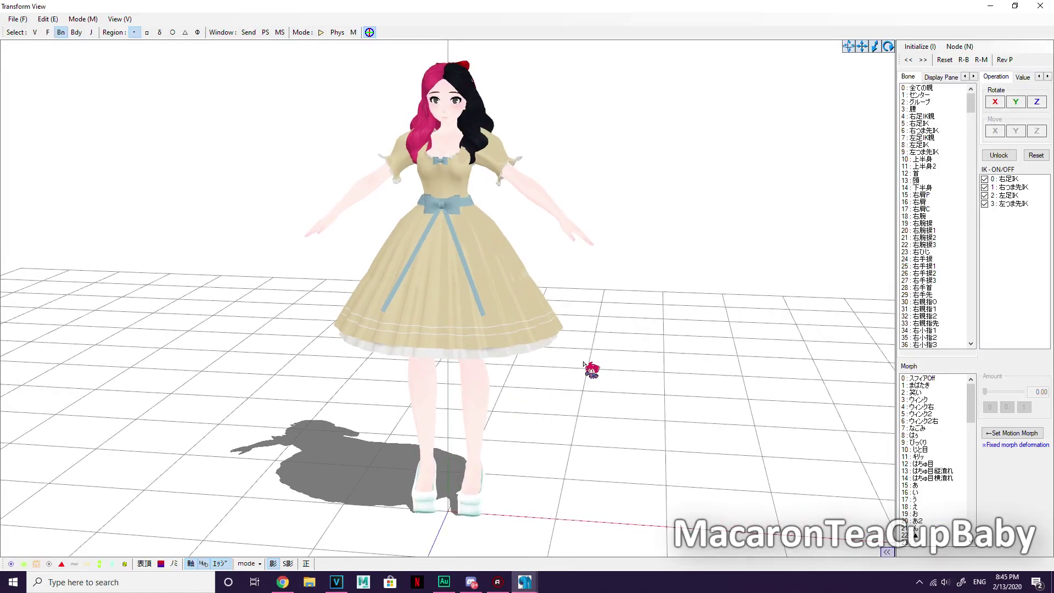
mouse_move(598, 363)
right_mouse_down()
mouse_move(424, 367)
mouse_move(592, 363)
right_mouse_up()
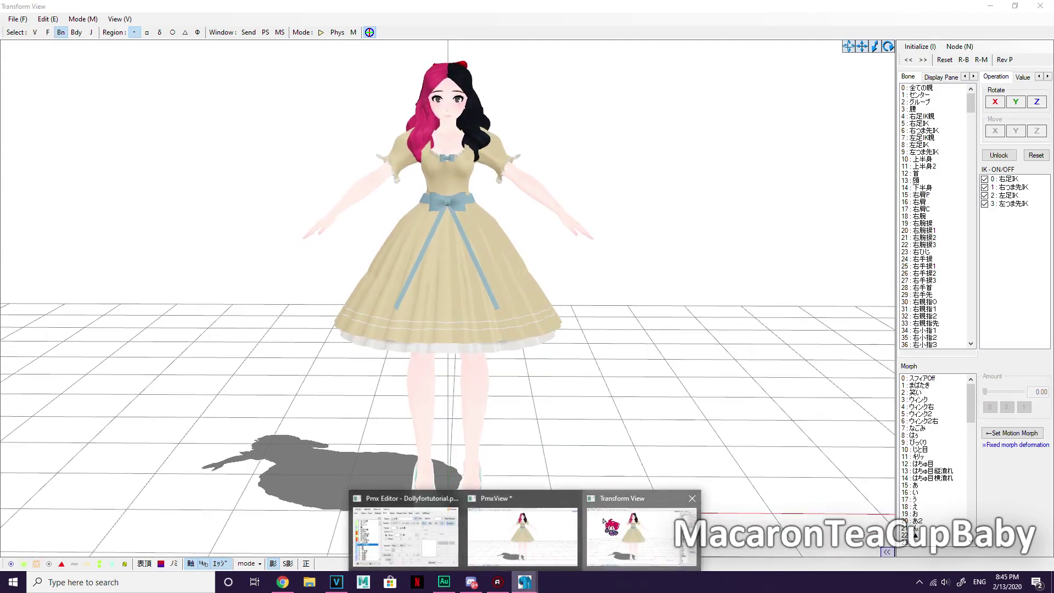
- Discard the unsaved edits via File > Open and load Dollyfortutorial01.pmx
left_click(1041, 6)
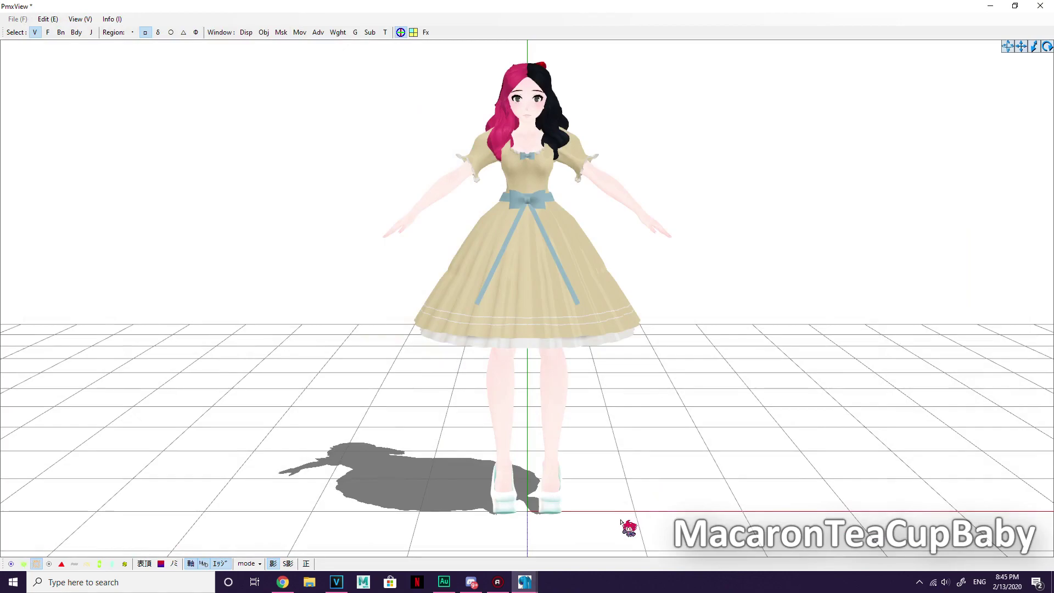
left_click(526, 583)
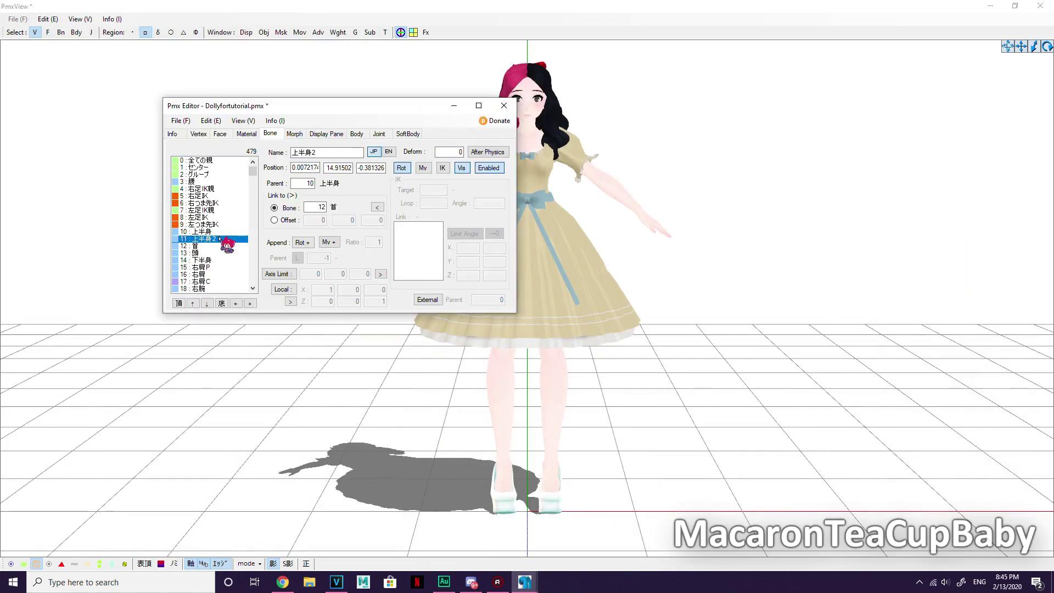
left_click(180, 122)
left_click(186, 161)
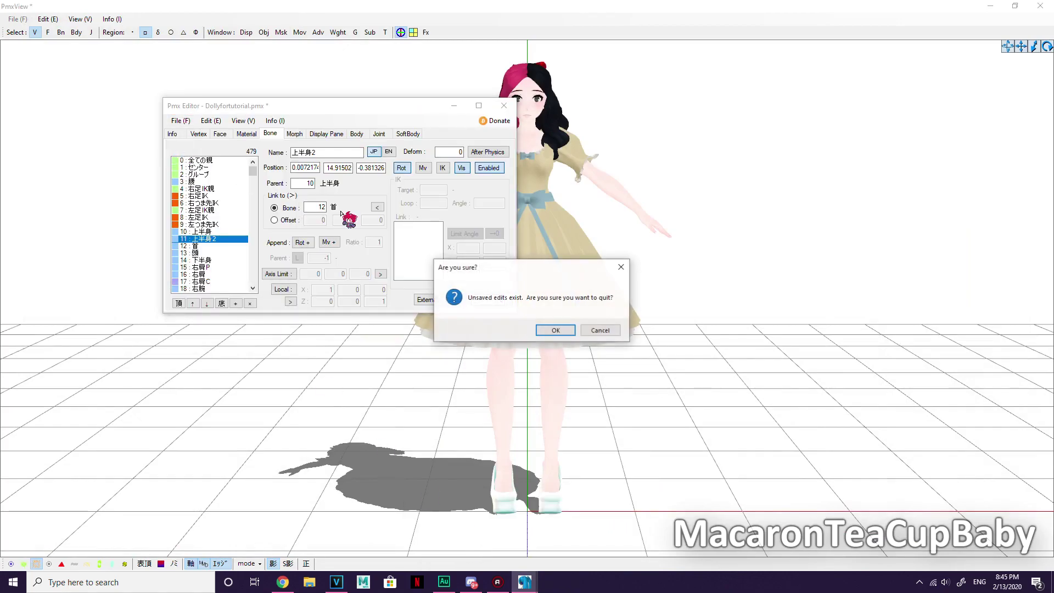
left_click(556, 330)
scroll(650, 284, "down", 3)
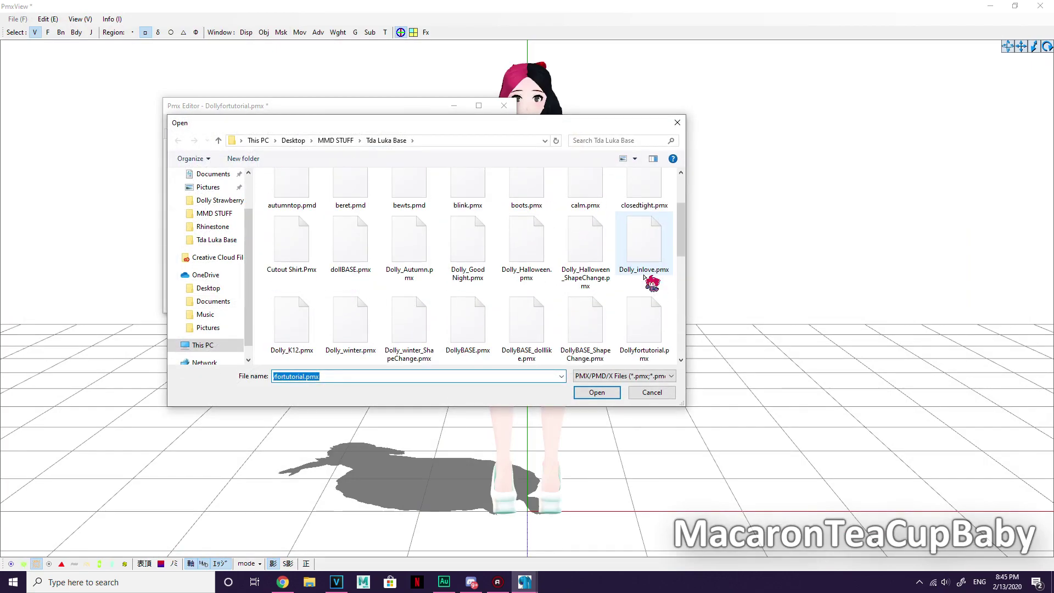
double_click(292, 325)
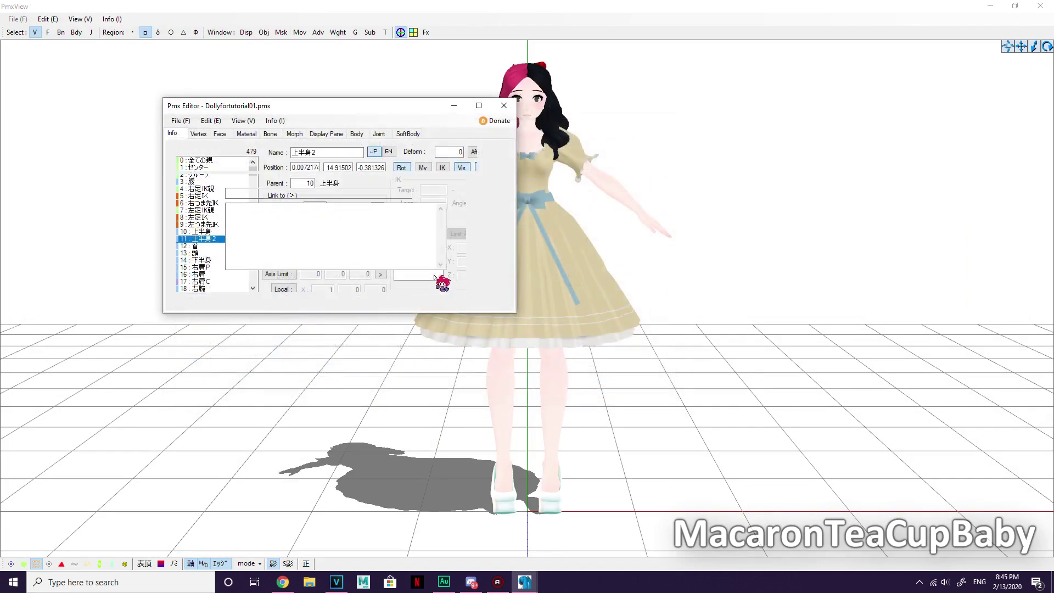
- Compare bone rows 12 首 and 13 頭 in the Bone tab, then close the Transform View check
left_click(273, 135)
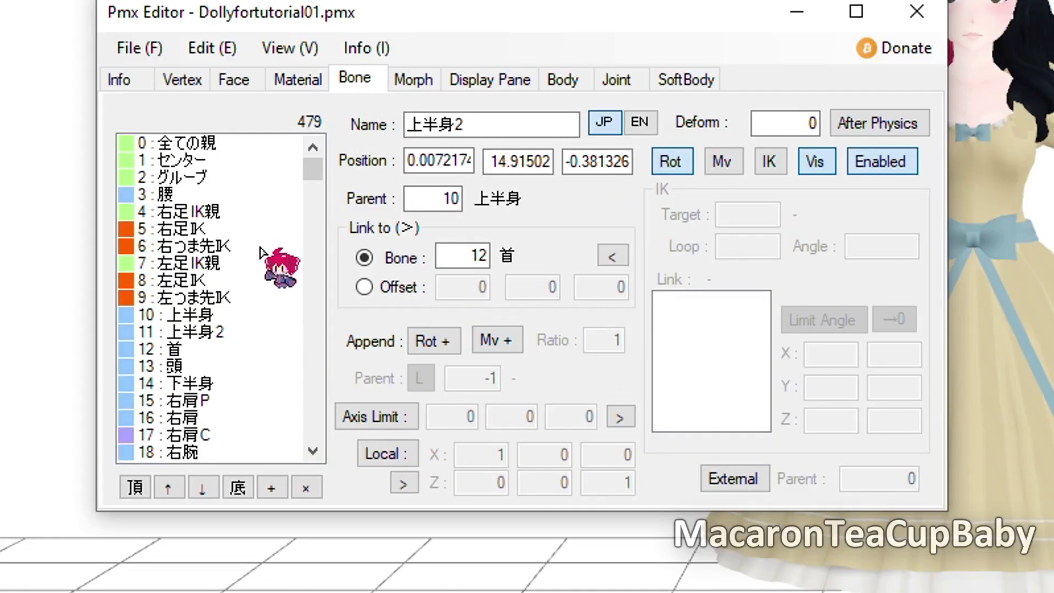
scroll(212, 330, "down", 1)
left_click(190, 302)
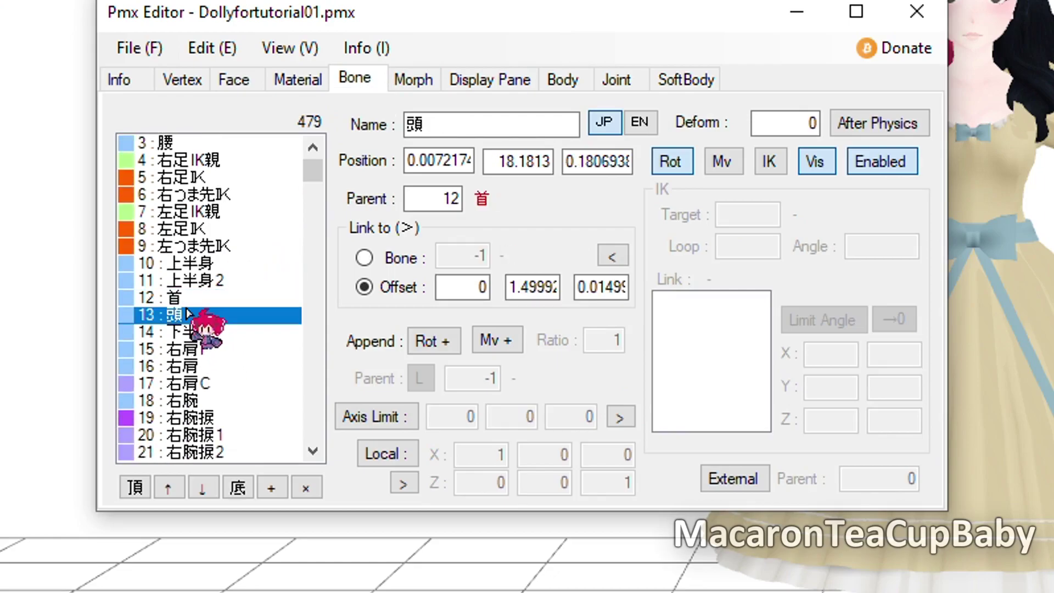
left_click(189, 302)
left_click(191, 301)
left_click(191, 313)
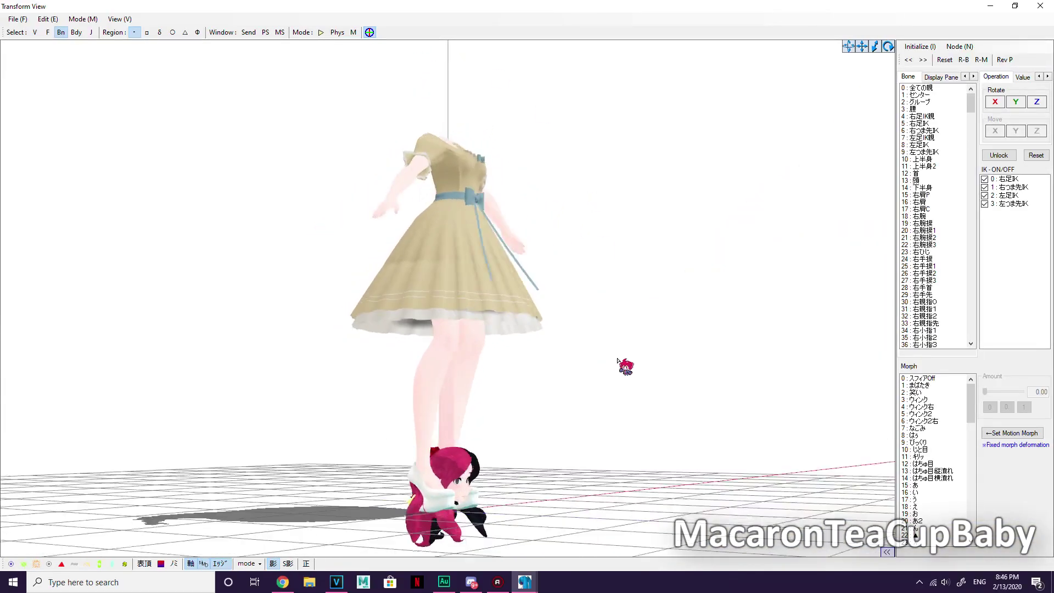
left_click(1040, 9)
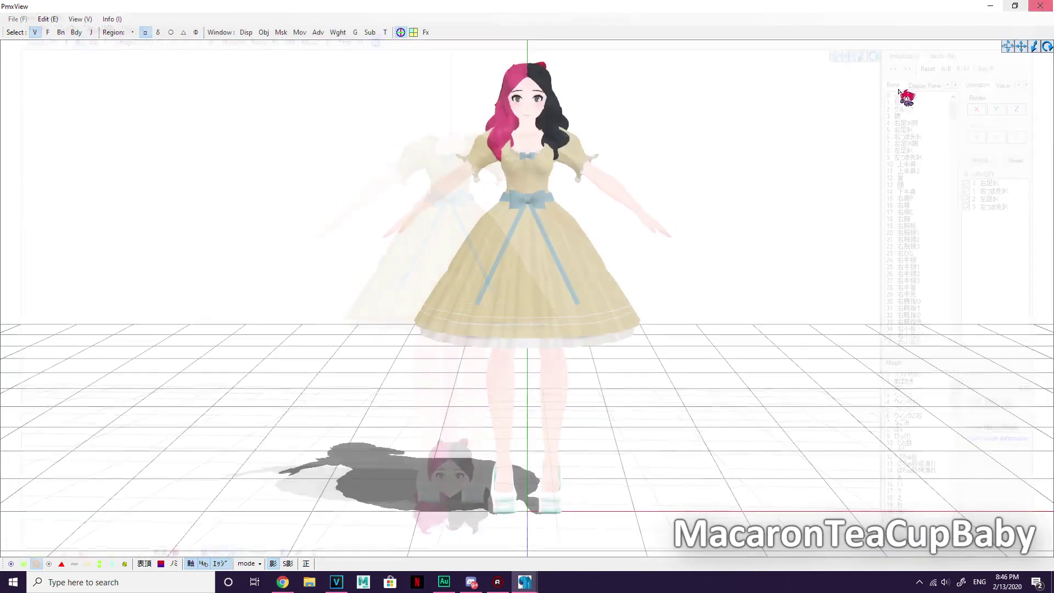
- Select the neck bone 首 and highlight its Deform value
left_click(523, 581)
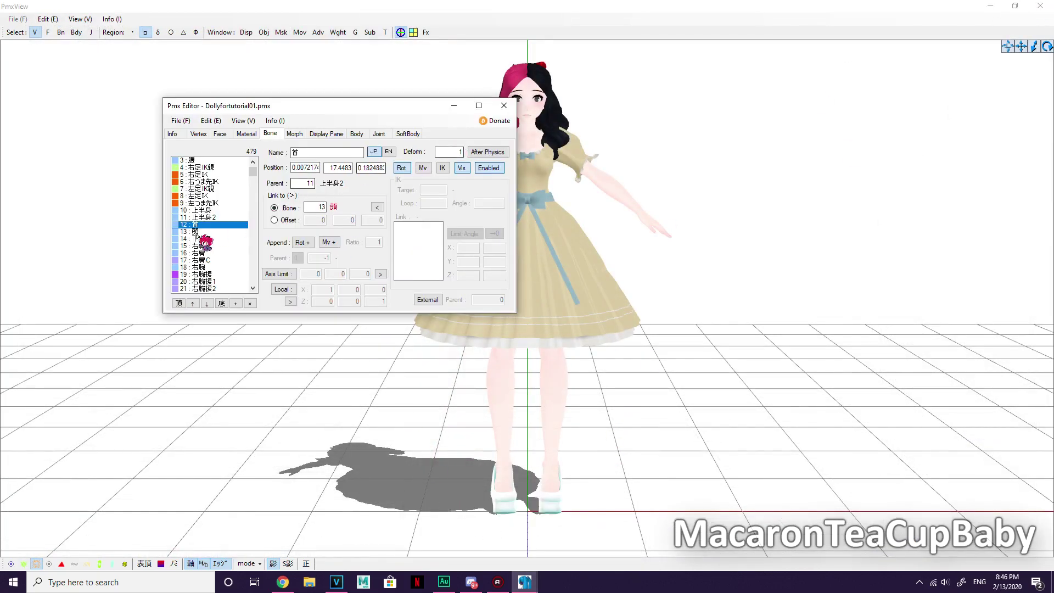
left_click(198, 232)
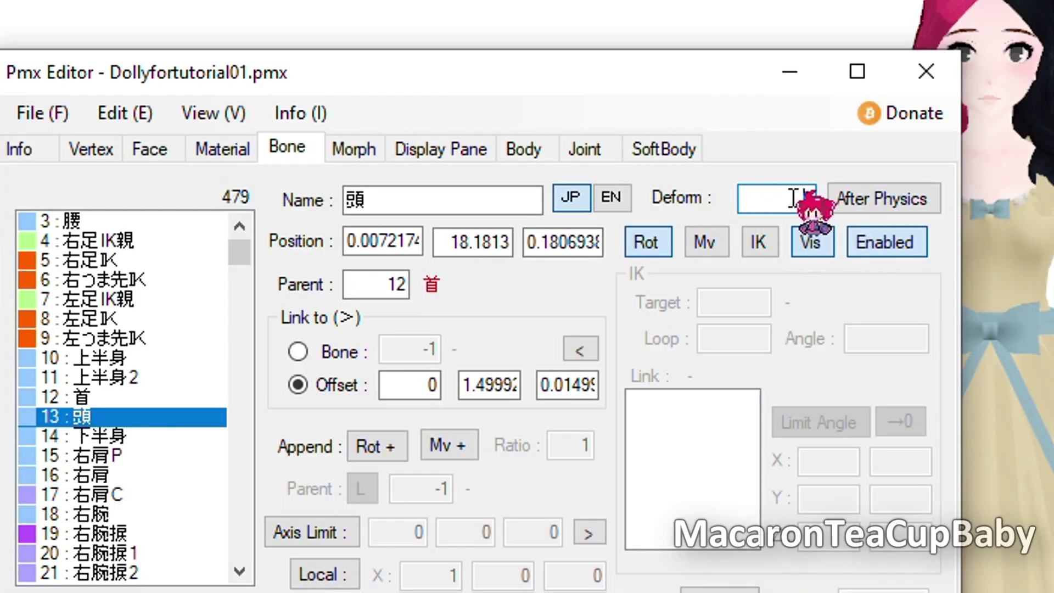
left_click(93, 400)
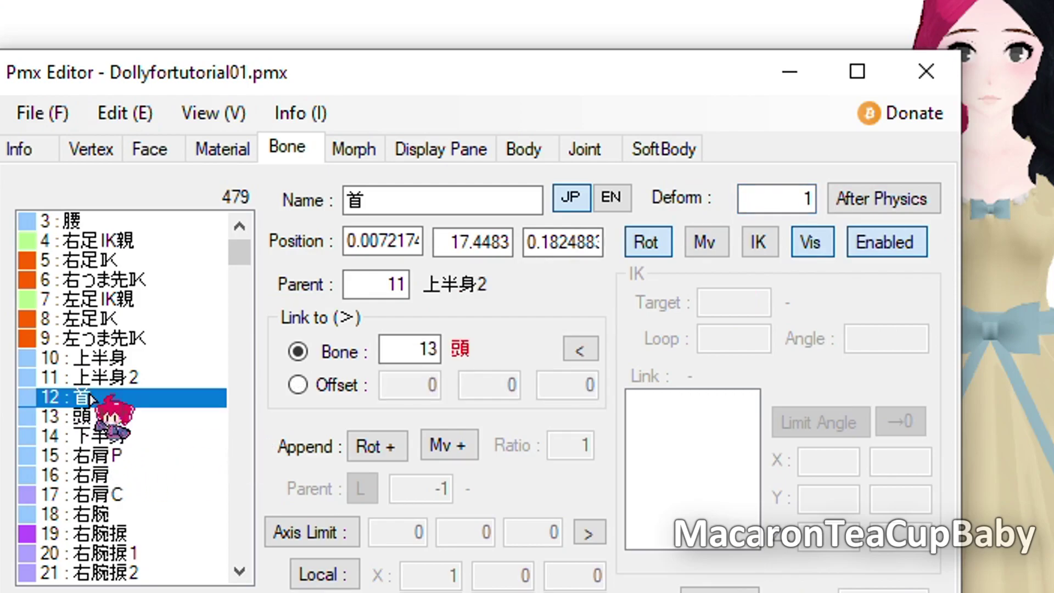
double_click(803, 199)
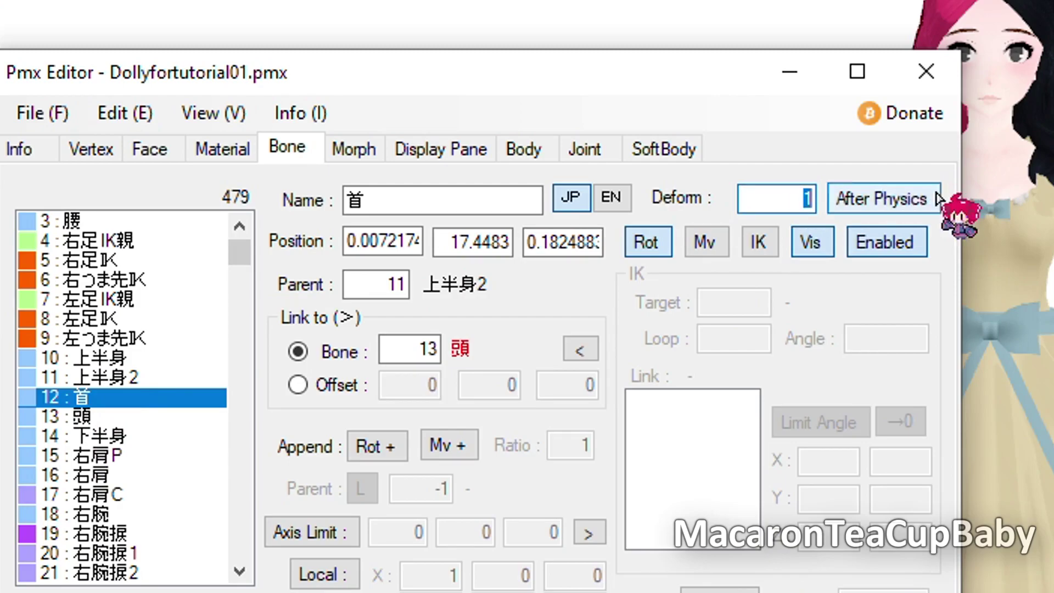
- Compare 頭 and 上半身2, then edit the 首 bone's Deform value to 0
left_click(82, 417)
left_click(91, 378)
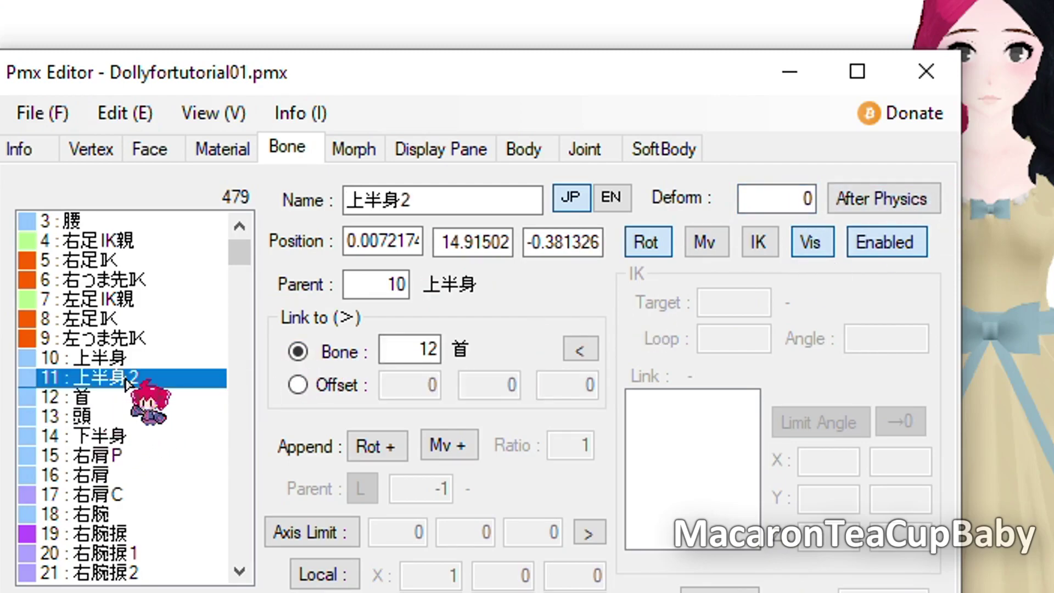
left_click(92, 398)
double_click(782, 199)
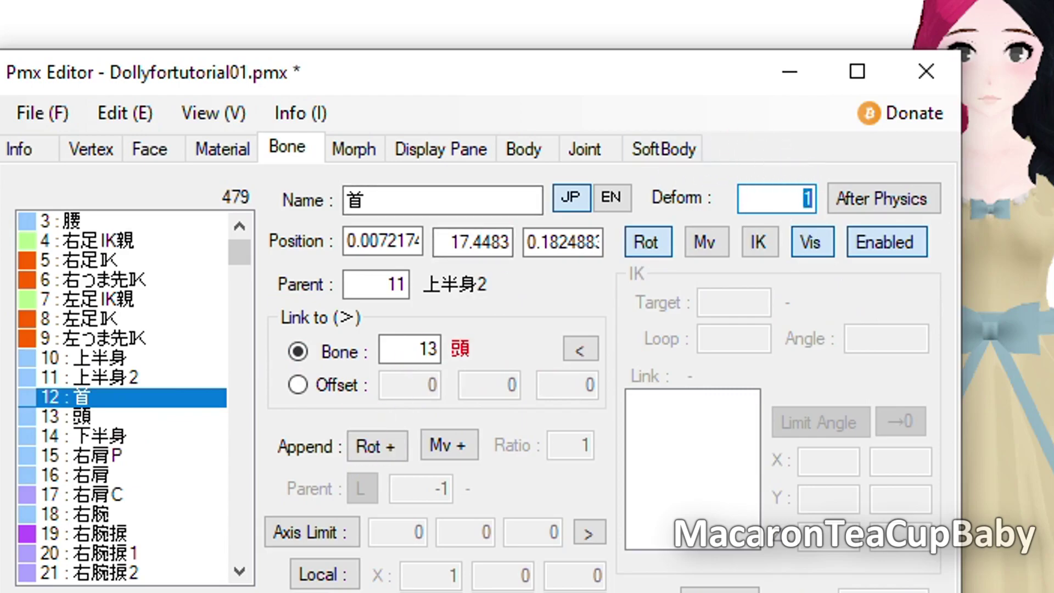
- Recheck the 頭 and 上半身2 settings against the edited neck bone 首
left_click(82, 417)
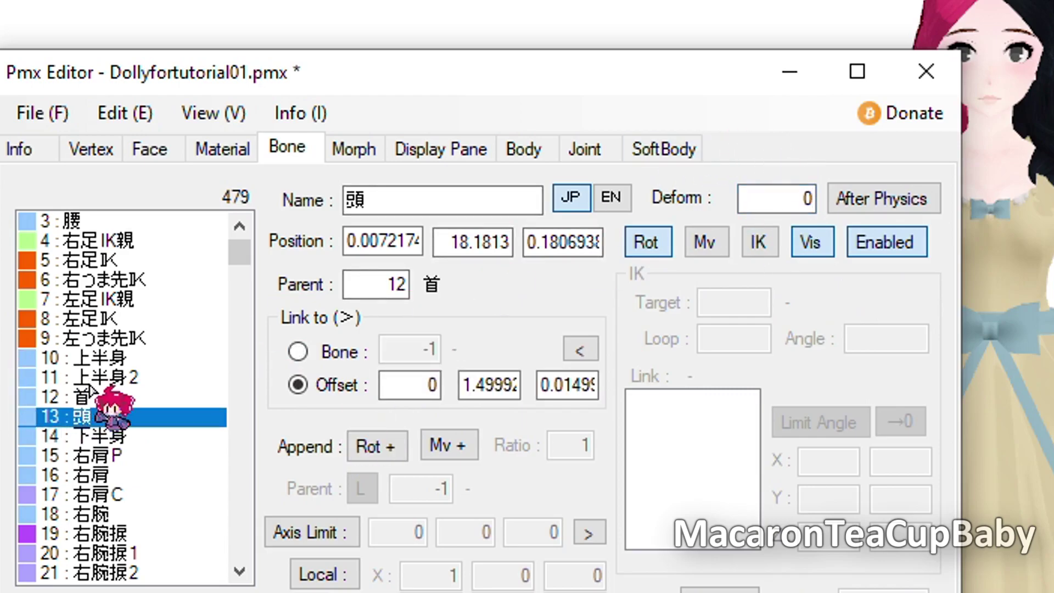
left_click(91, 377)
left_click(83, 417)
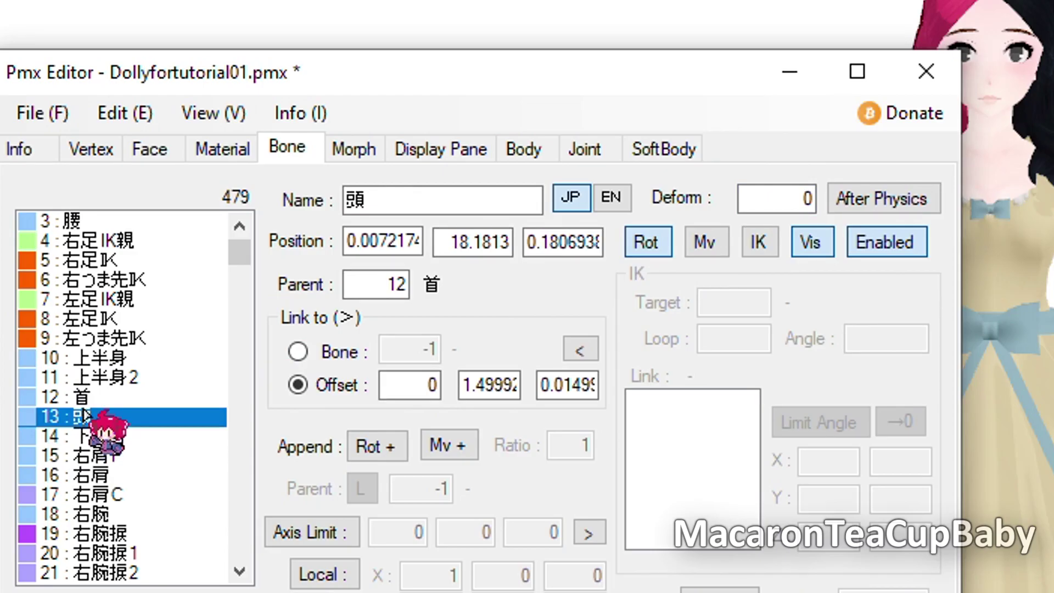
left_click(83, 398)
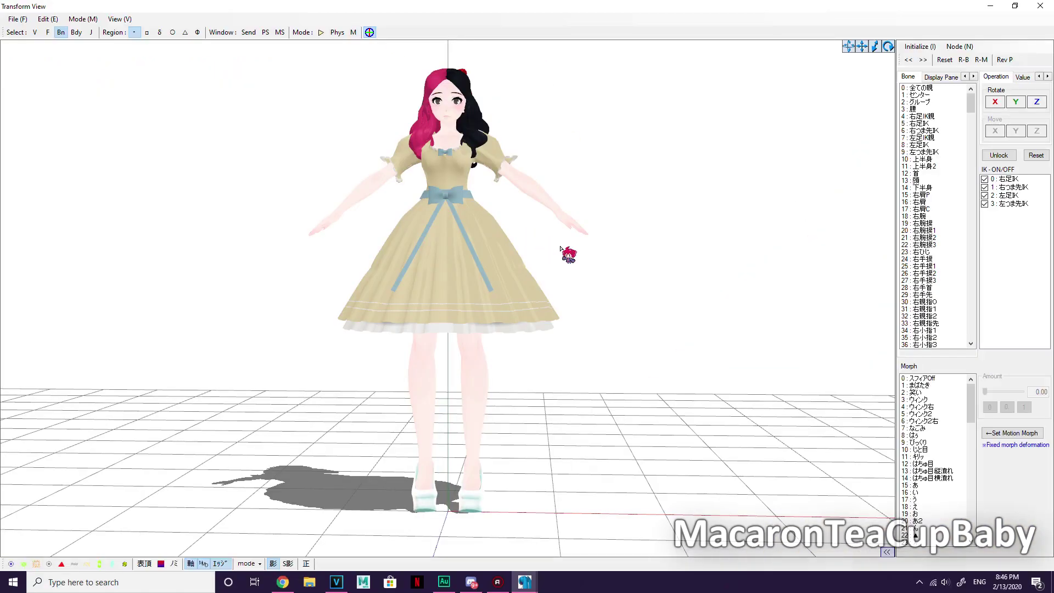
right_click_drag(579, 255, 378, 264)
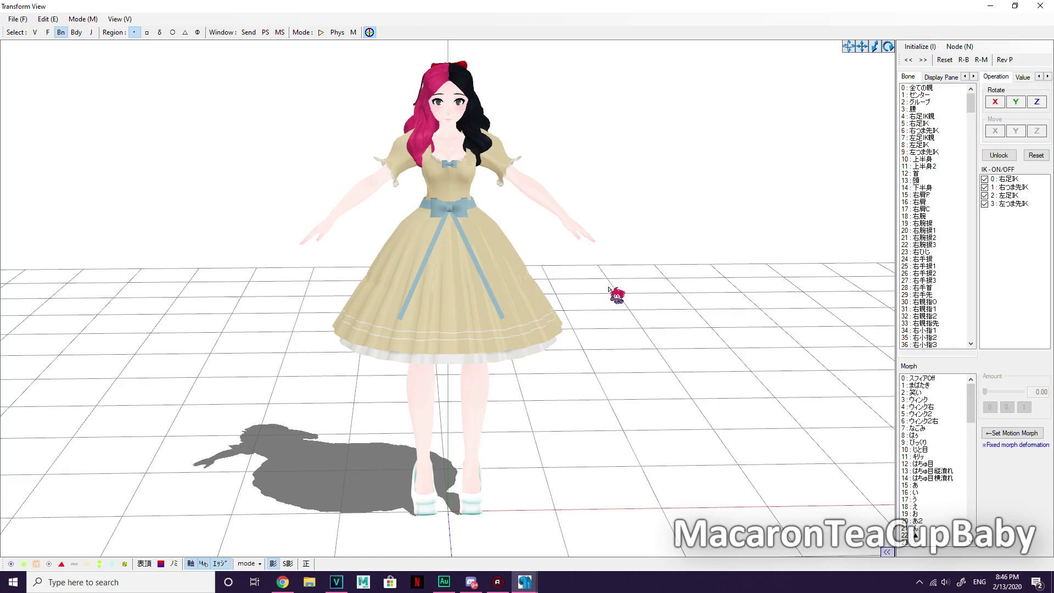
mouse_move(613, 315)
right_mouse_down()
mouse_move(679, 311)
mouse_move(609, 308)
right_mouse_up()
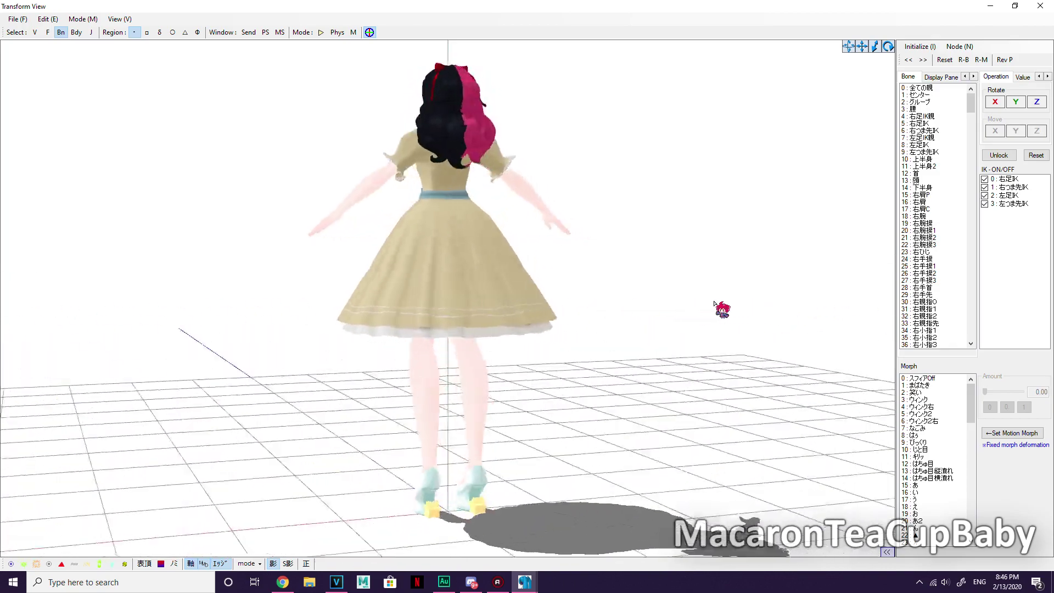
right_click_drag(599, 309, 723, 322)
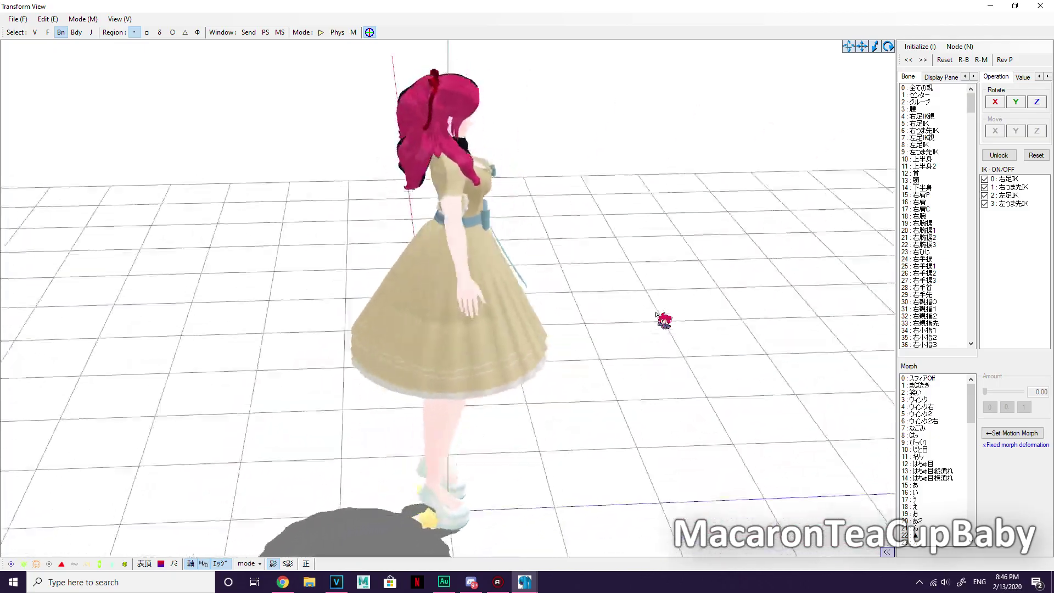
right_click_drag(799, 321, 812, 316)
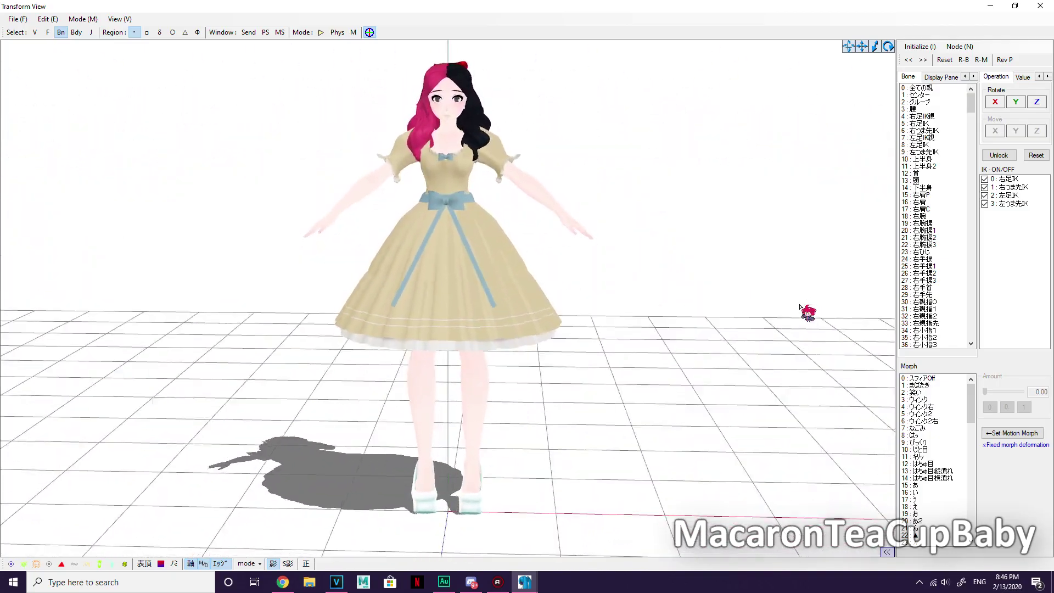